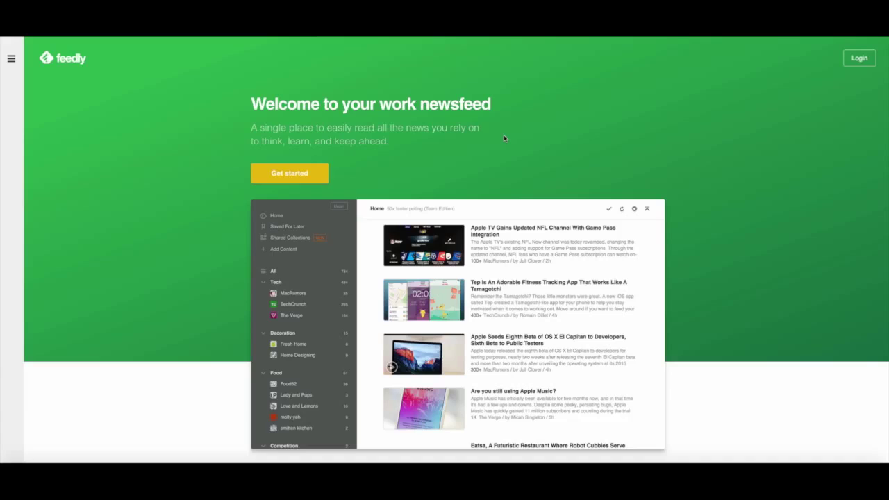
Log in to Feedly with the blog's Google account and allow Feedly access.
click(860, 58)
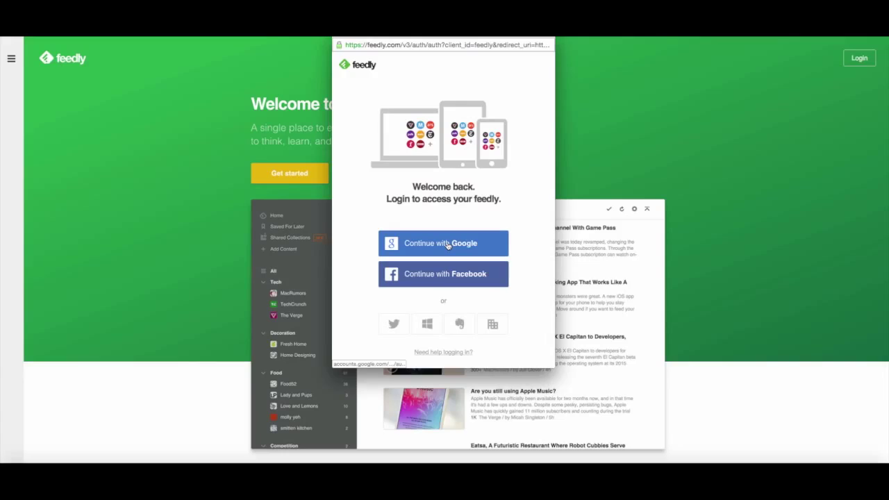
click(448, 245)
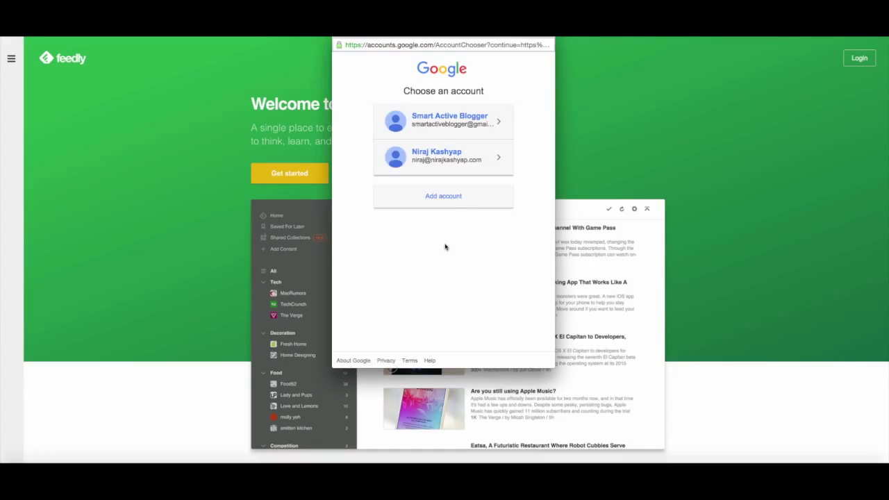
click(456, 130)
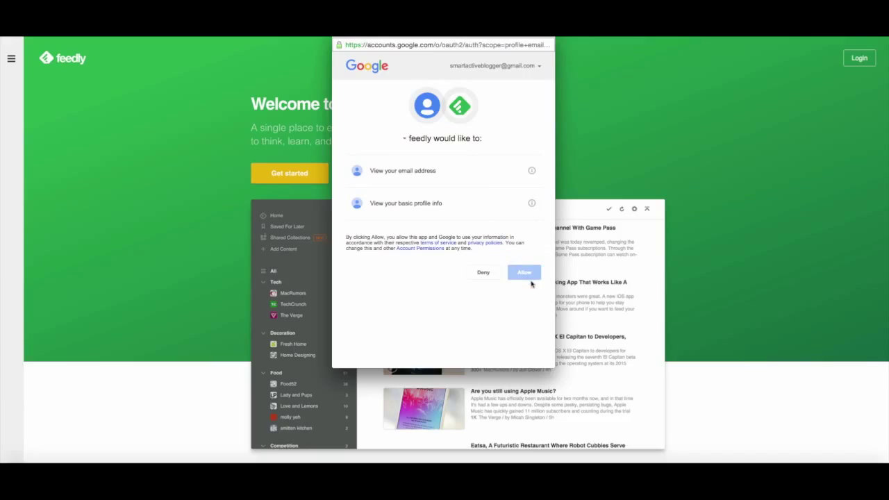
click(526, 277)
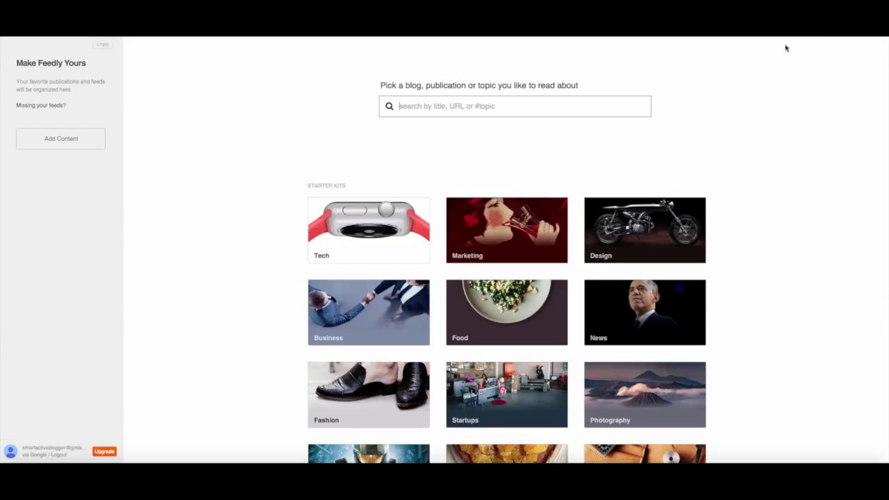
Search Add Content for 'smart active blogger' (no feed found), then leave full screen.
click(53, 146)
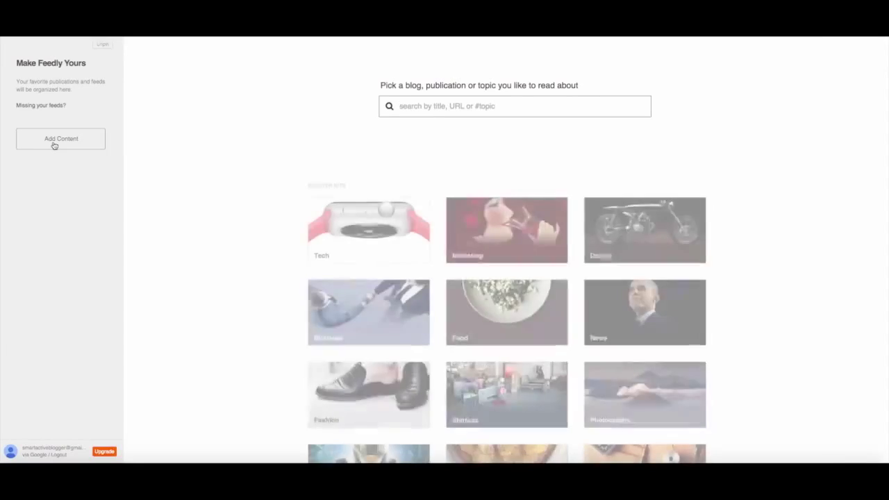
text(smart)
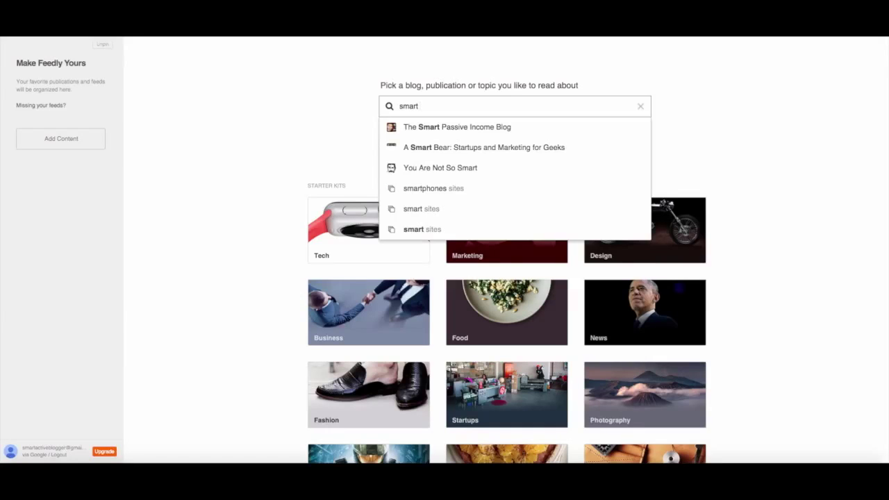
text( active)
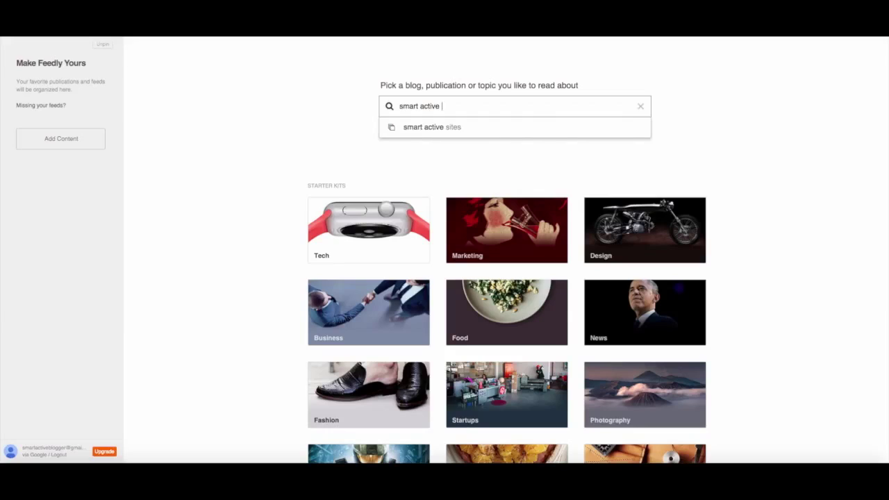
text( blogger)
key(Return)
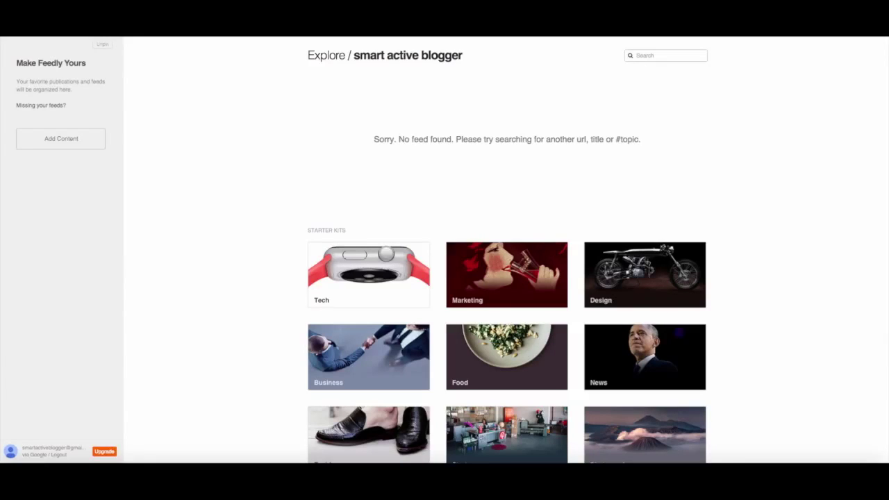
key(super+shift+f)
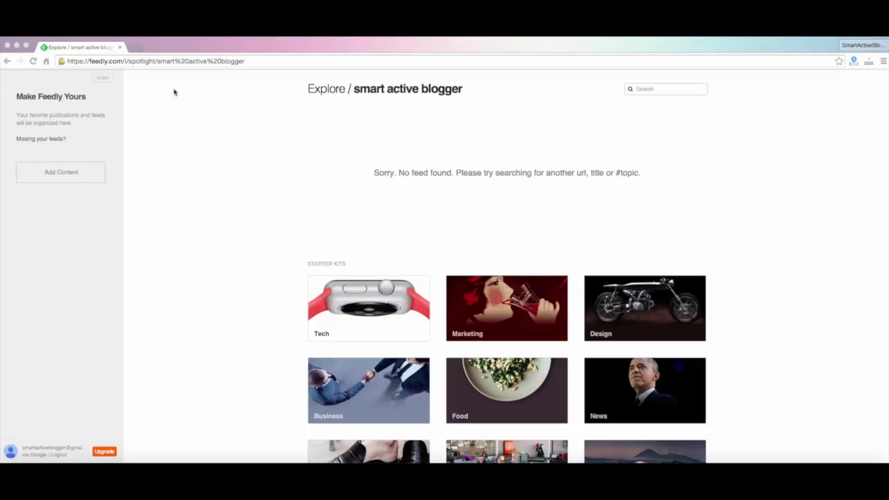
Load the blog's smartactiveblogger.com/feed/ page in a new Chrome tab.
click(137, 49)
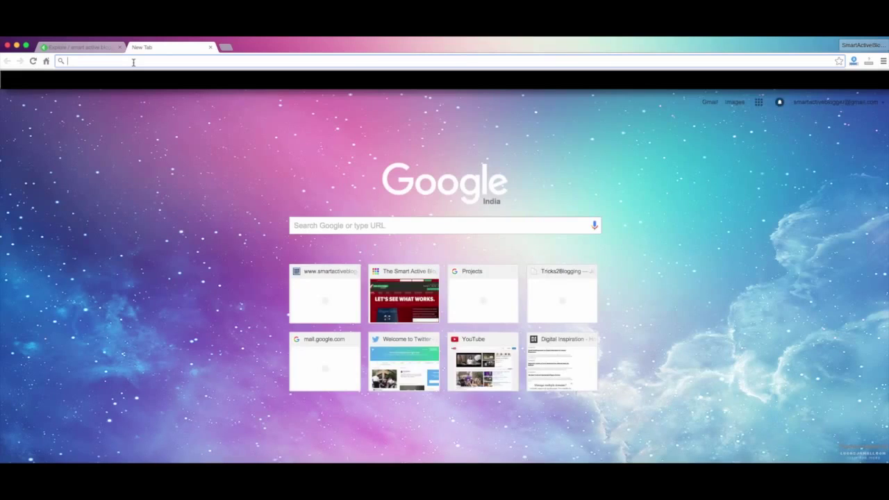
text(smartactiveblogger.com)
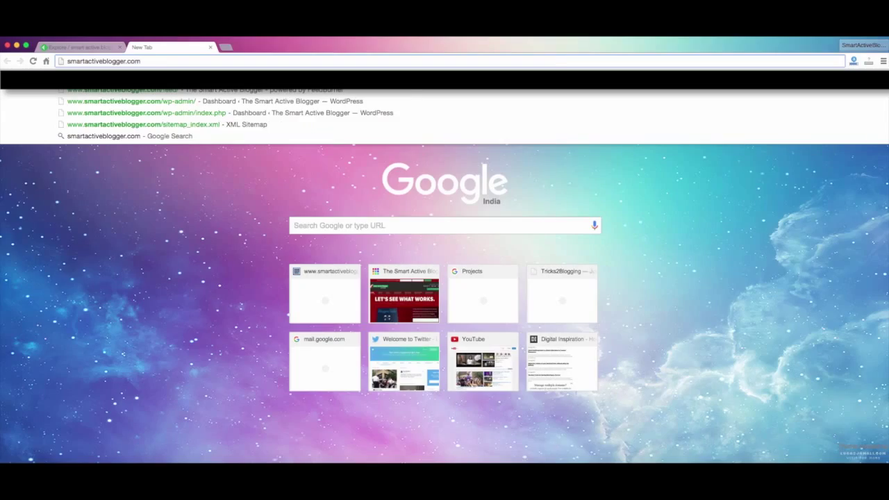
text(/feed/)
key(Return)
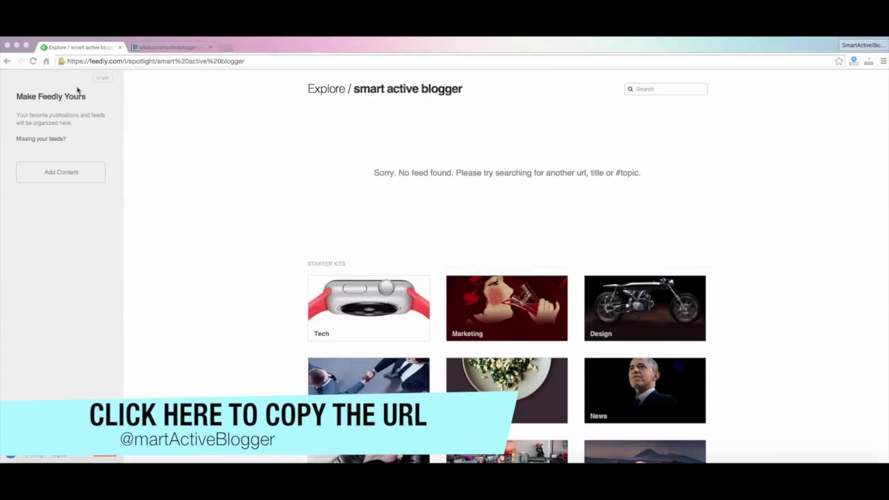
Replace the address with feedly.com/home#subscription/feed/ followed by the blog's feed URL.
click(138, 61)
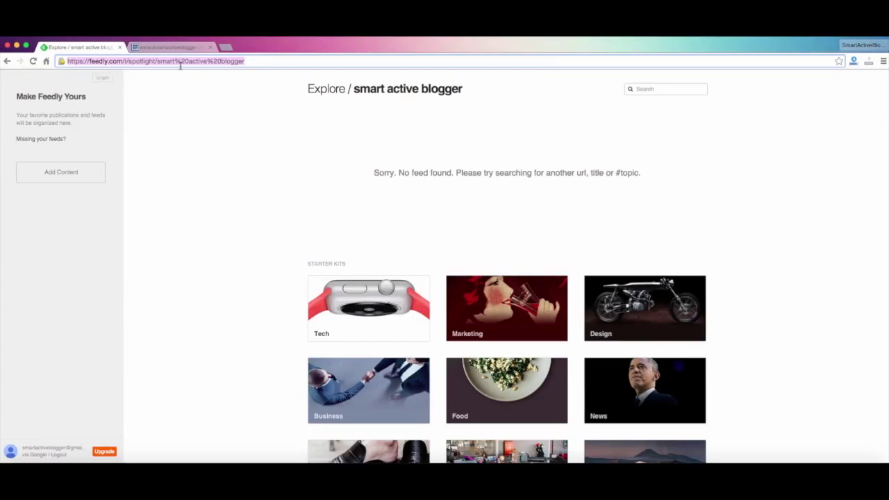
key(BackSpace)
text(http://www.feedly.com/home#subscription/feed/)
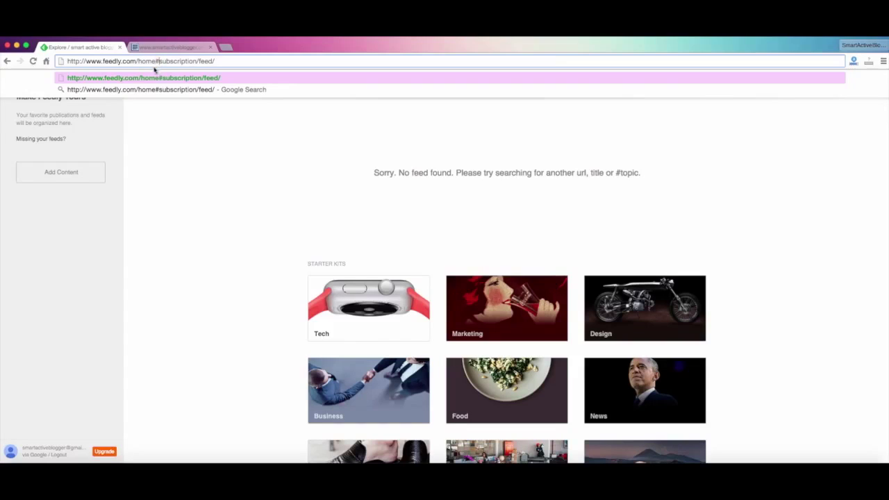
drag(159, 62, 218, 62)
click(219, 61)
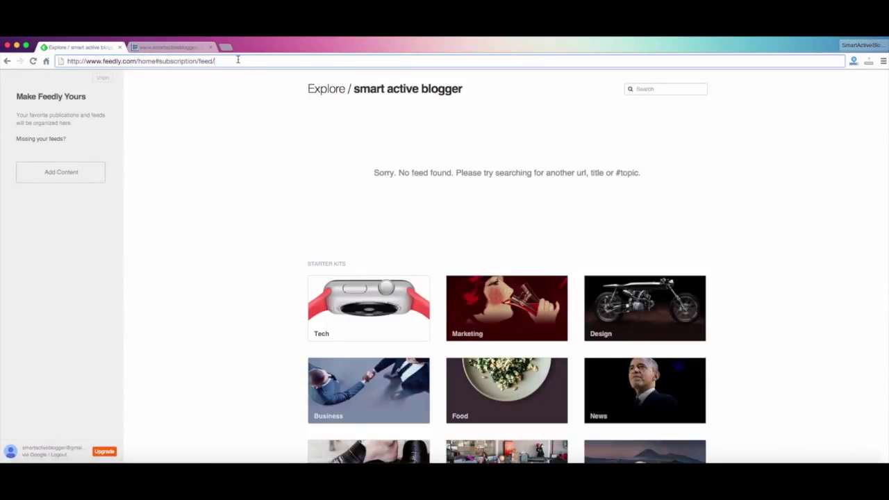
key(ctrl+v)
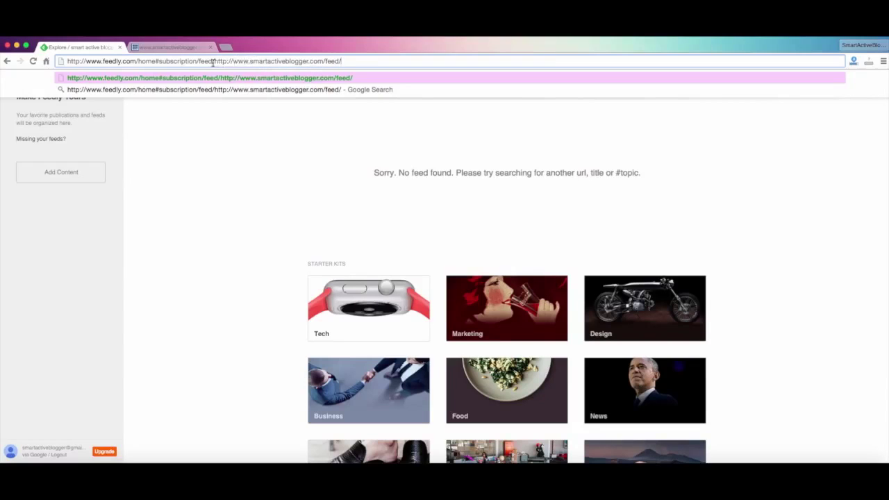
drag(216, 61, 364, 62)
drag(213, 61, 59, 61)
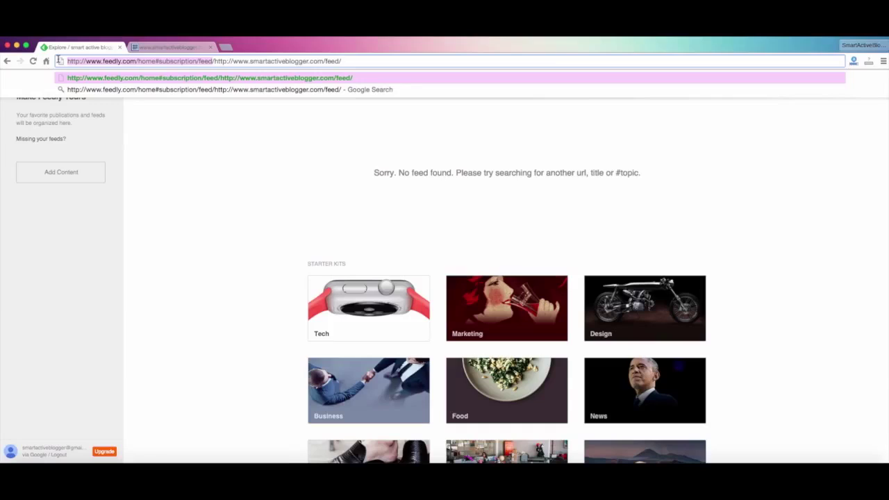
click(359, 62)
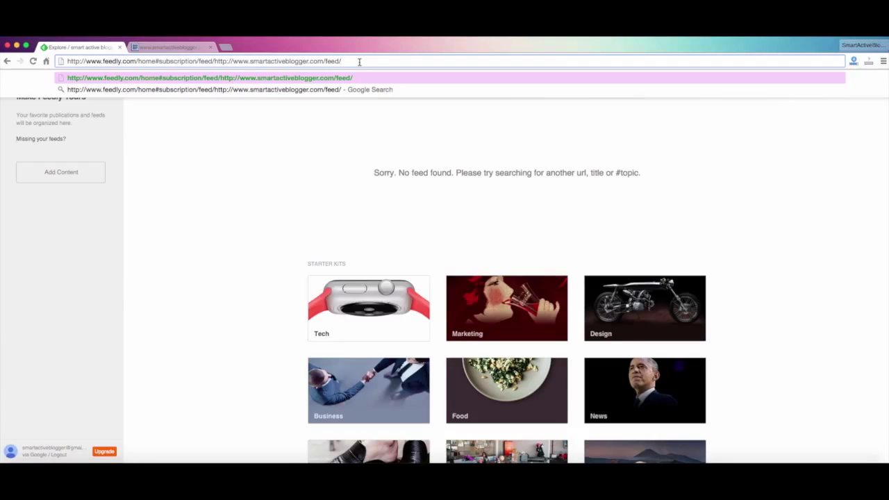
Load The Smart Active Blogger feed preview, scroll its posts, and show the gear settings menu.
key(Return)
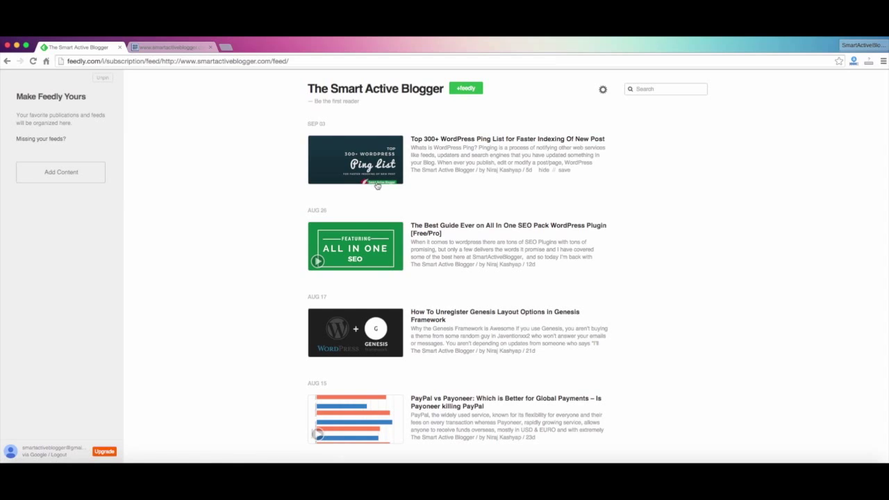
scroll(387, 186, down, 10)
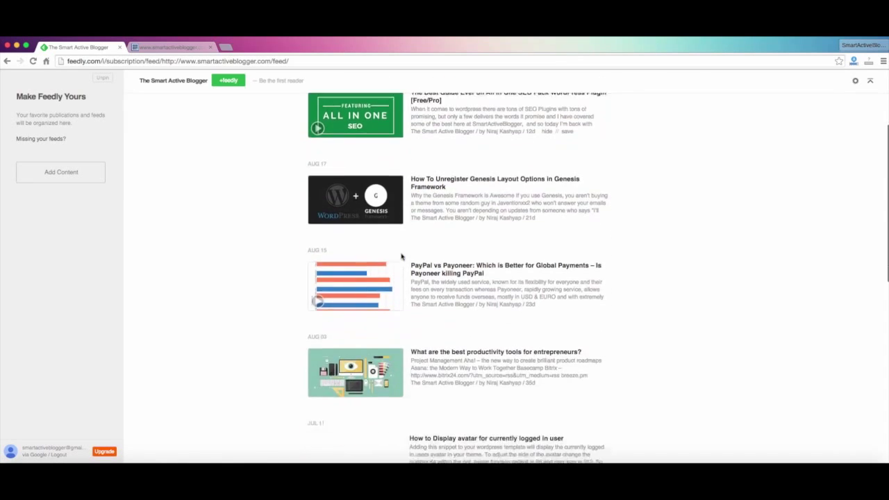
scroll(402, 257, up, 10)
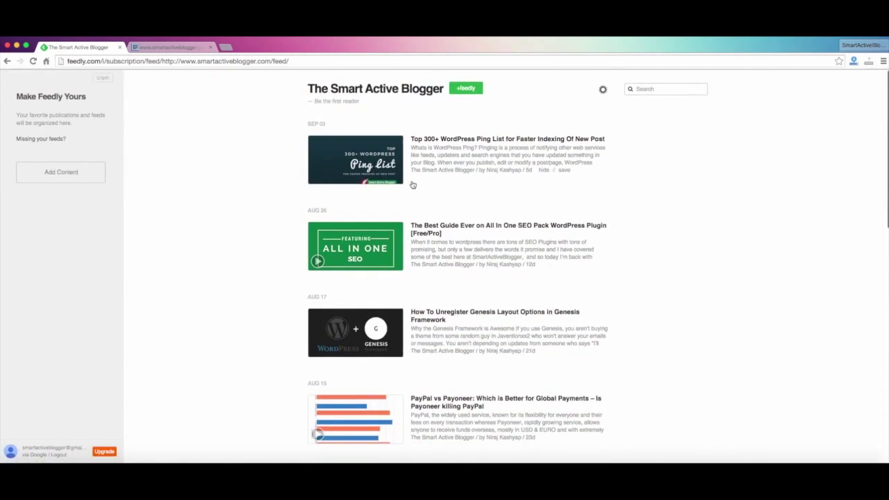
click(602, 90)
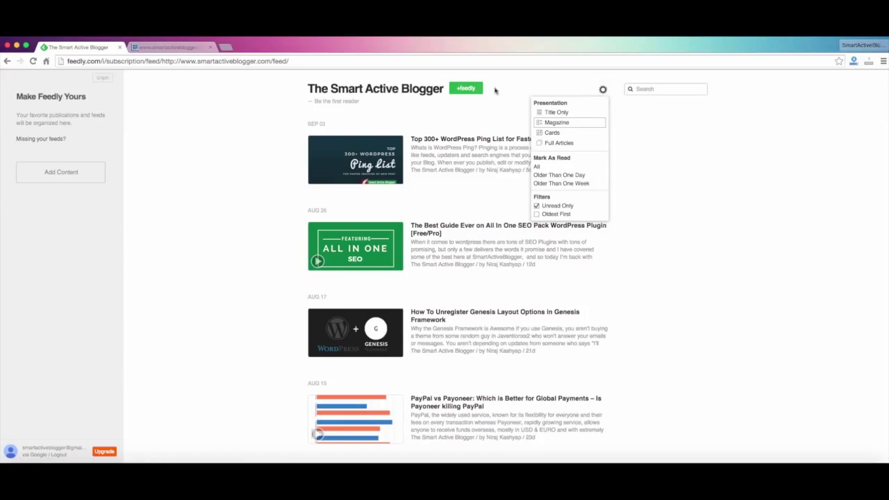
Start following the feed and retitle it from 'The Smart Active Blogger' to 'SmartActiveBlogger'.
click(467, 89)
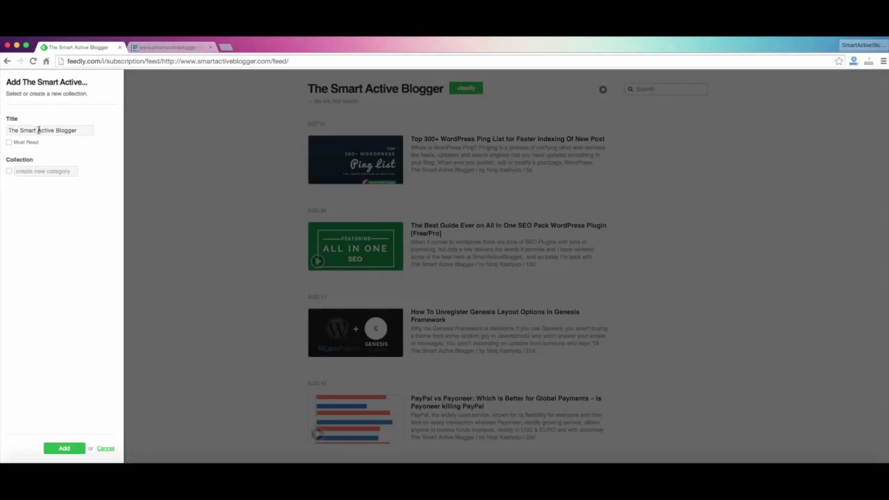
click(20, 130)
drag(19, 130, 3, 130)
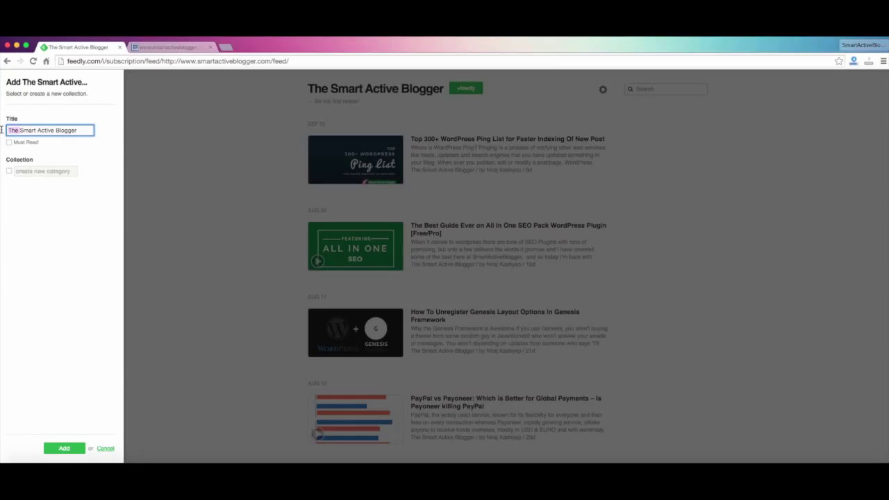
key(BackSpace)
click(26, 130)
key(BackSpace)
click(42, 130)
key(BackSpace)
Mark it Must Read, create the #Blogging collection, and add the subscription.
click(31, 146)
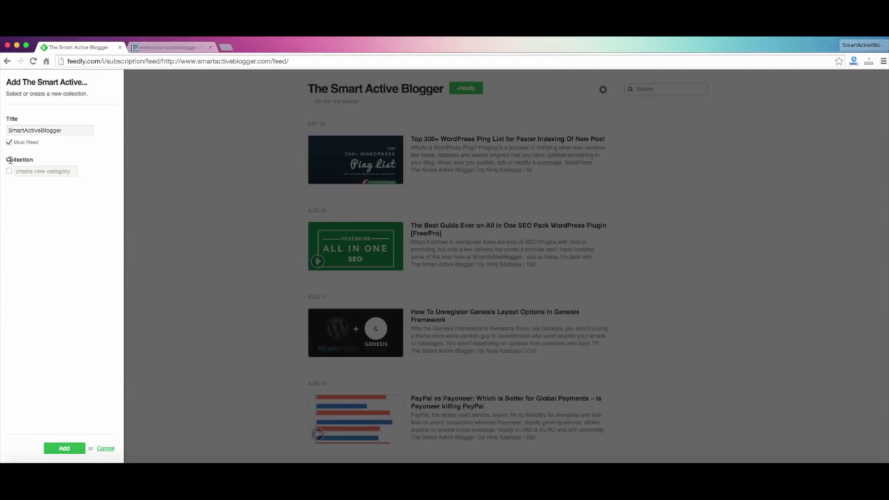
click(20, 170)
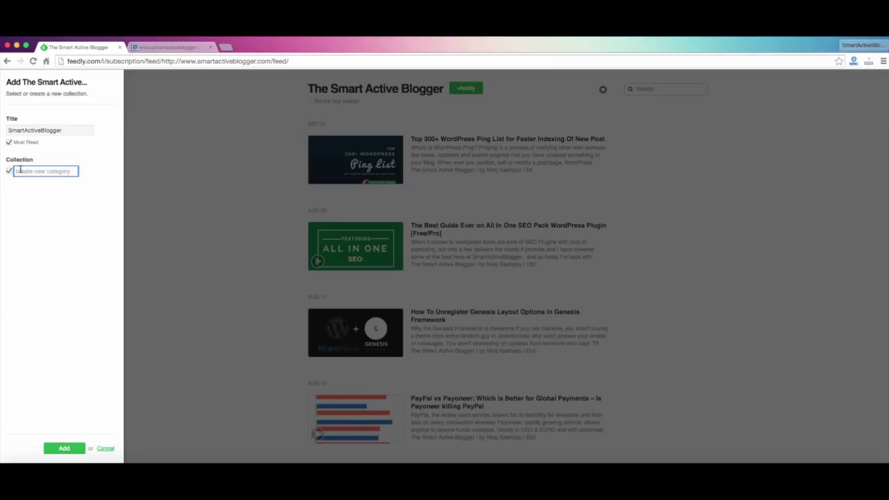
text(Blogging)
click(48, 226)
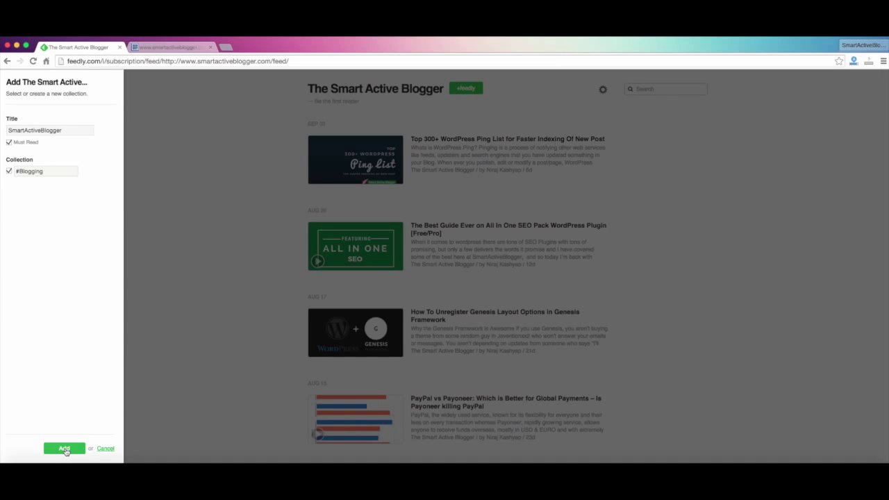
click(65, 449)
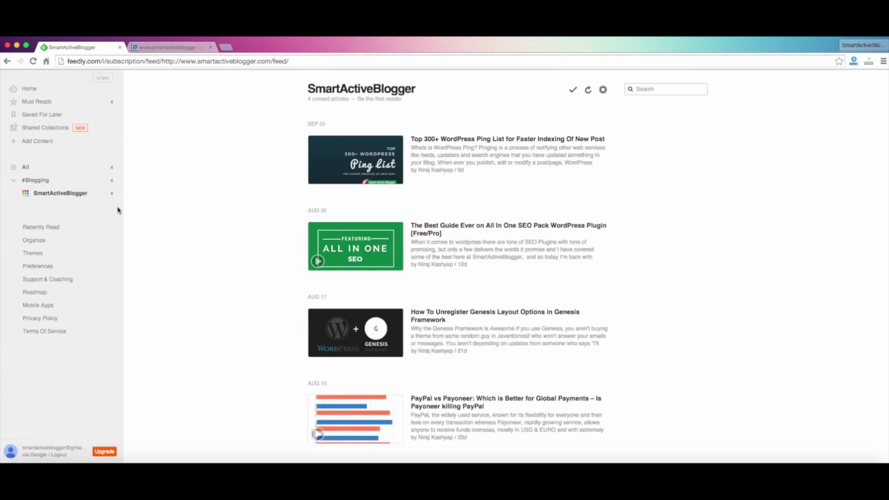
From the SmartActiveBlogger feed, return Home and search Feedly for 'smart active blogger'.
click(60, 196)
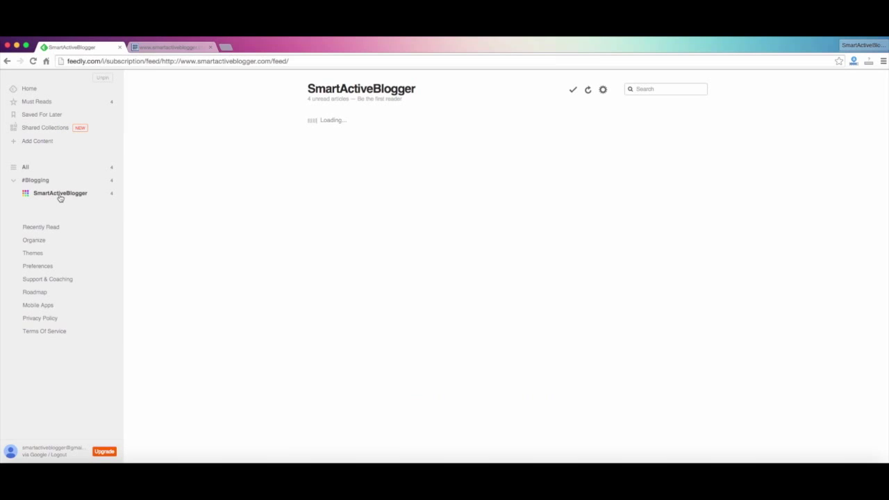
click(27, 90)
click(663, 90)
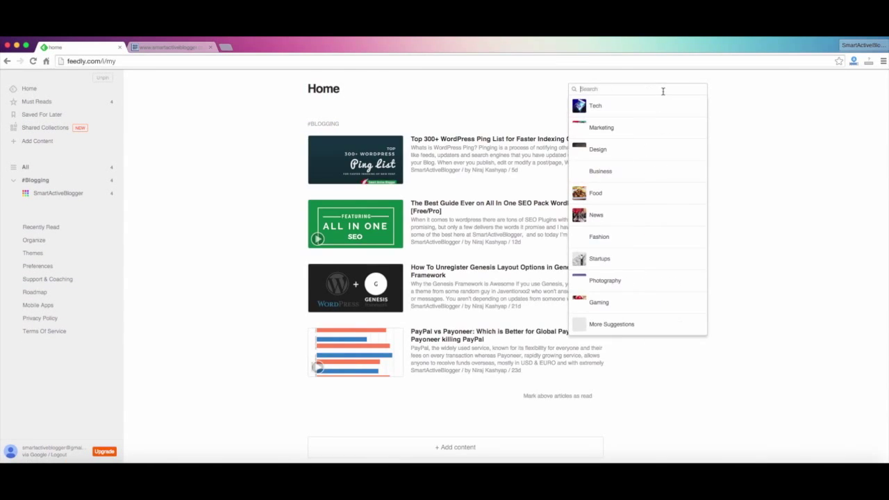
text(smart)
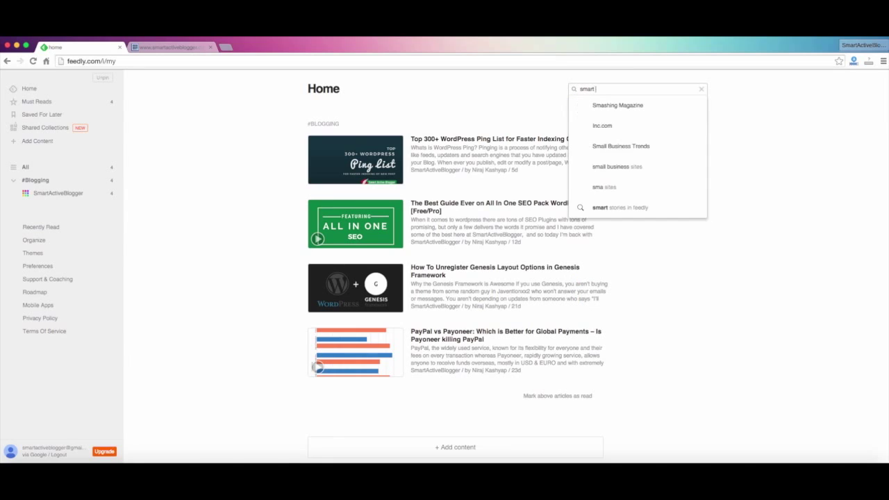
text( active )
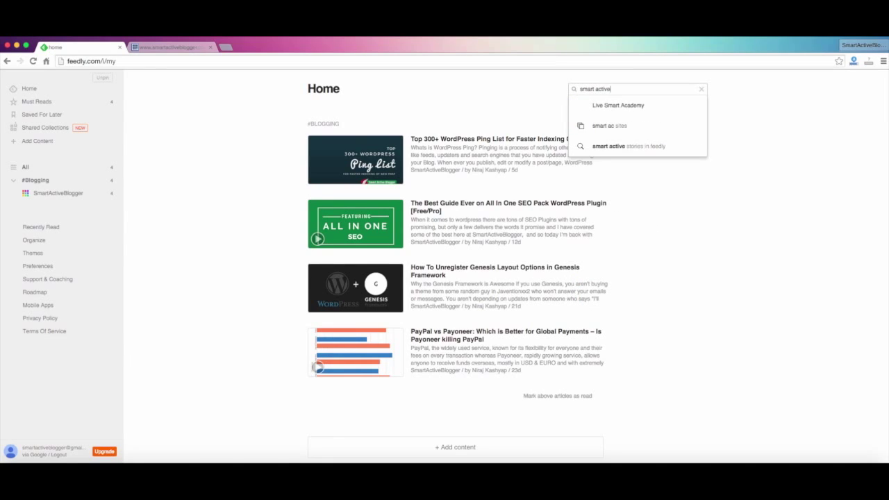
text(blogger)
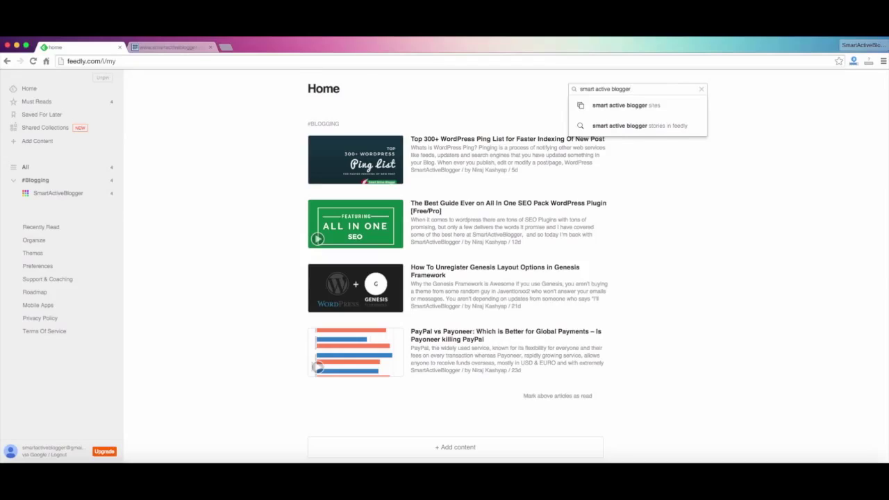
key(Return)
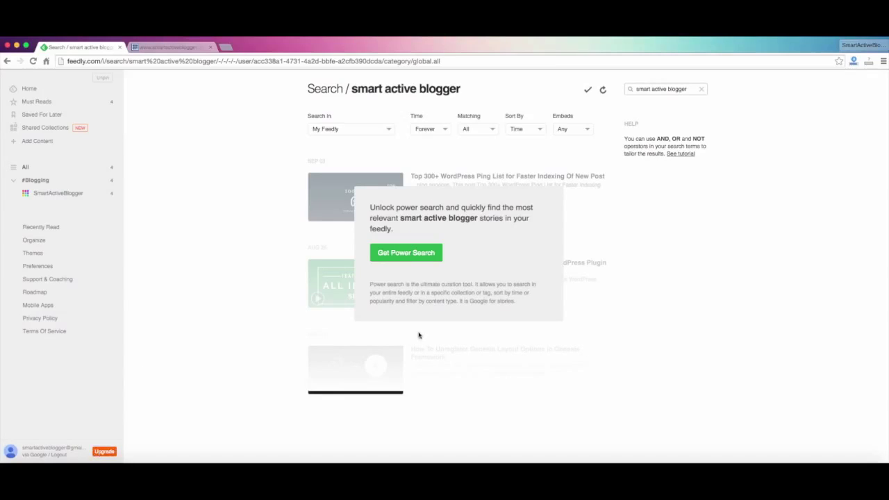
scroll(634, 222, down, 1)
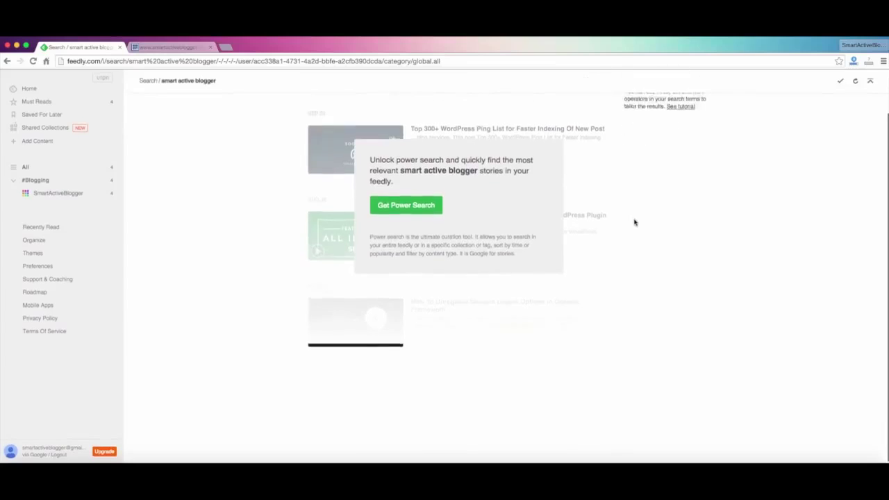
scroll(625, 229, up, 1)
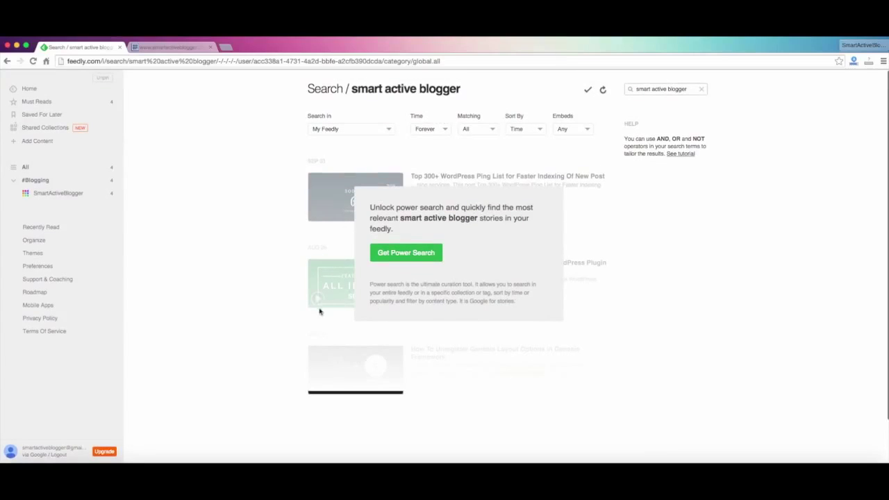